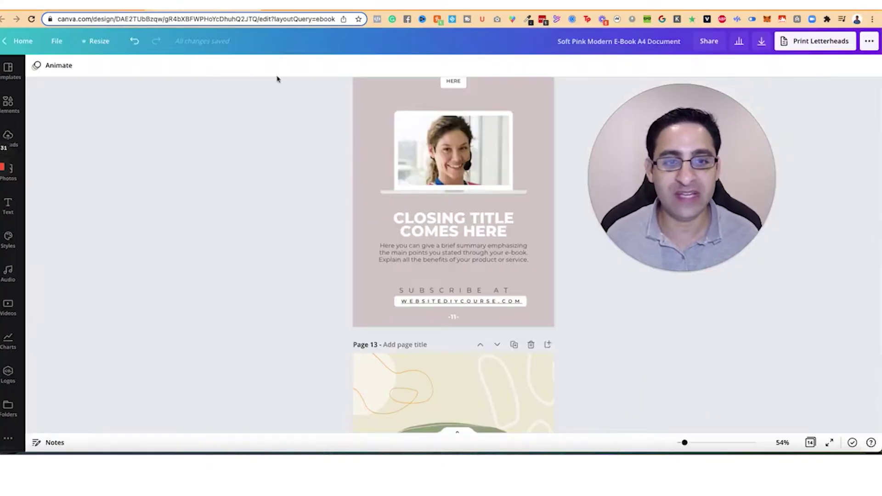
Scroll through the 960 ebook template search results.
scroll(427, 192, "down", 3)
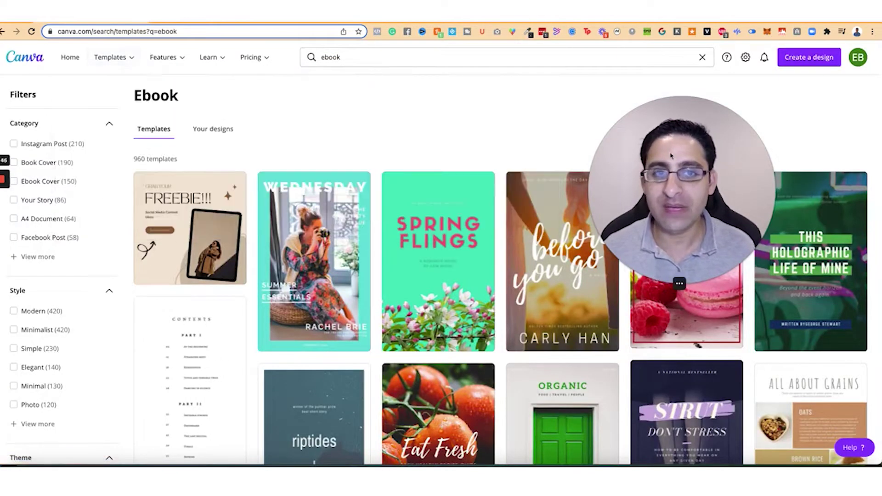
Scroll down the ebook results until the Pink Wellness Workbook template appears.
mouse_move(251, 57)
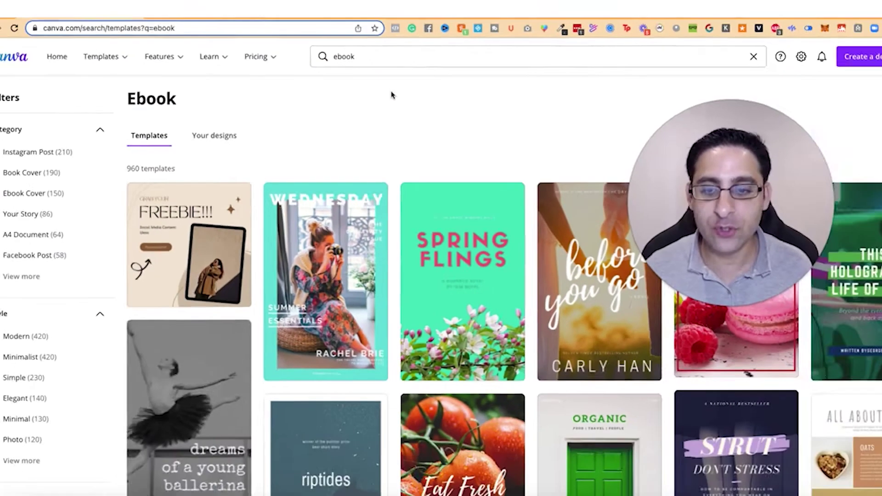
scroll(478, 97, "down", 5)
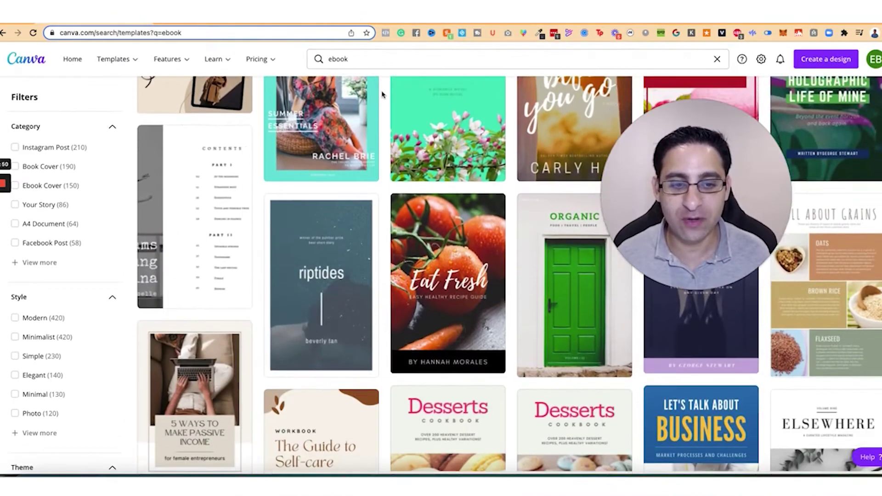
scroll(256, 178, "down", 4)
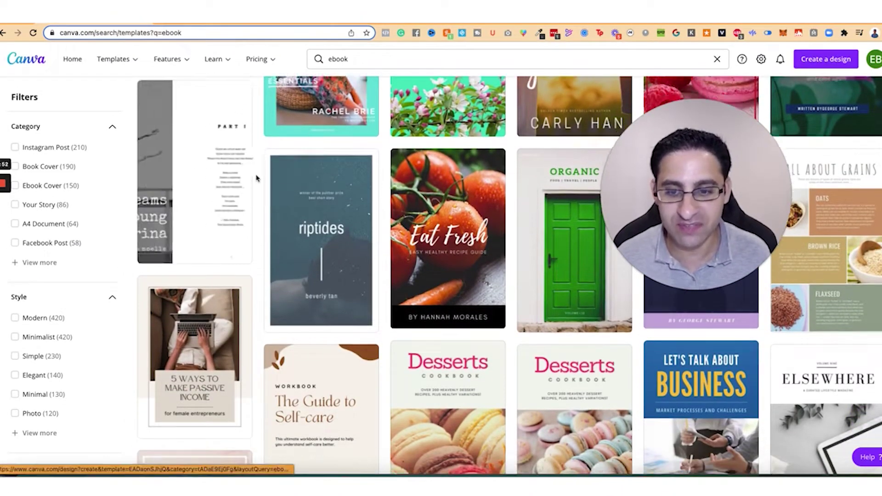
scroll(285, 177, "up", 8)
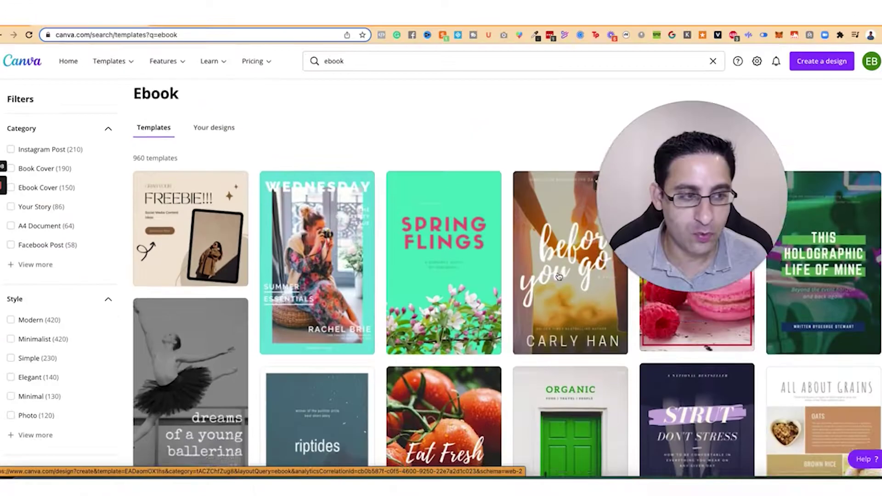
scroll(575, 310, "down", 5)
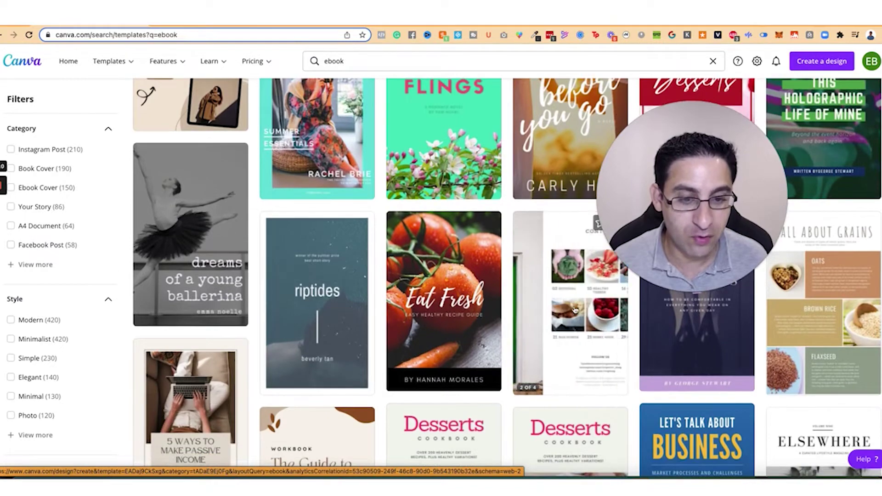
scroll(575, 310, "down", 4)
scroll(574, 320, "down", 5)
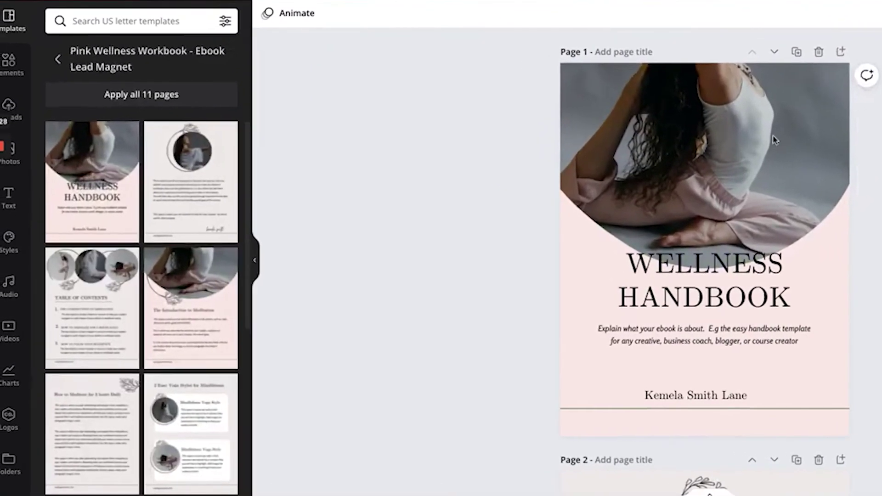
Delete the photo from page 1 of the Wellness Handbook cover.
scroll(436, 114, "down", 1)
scroll(435, 114, "up", 1)
left_click(709, 164)
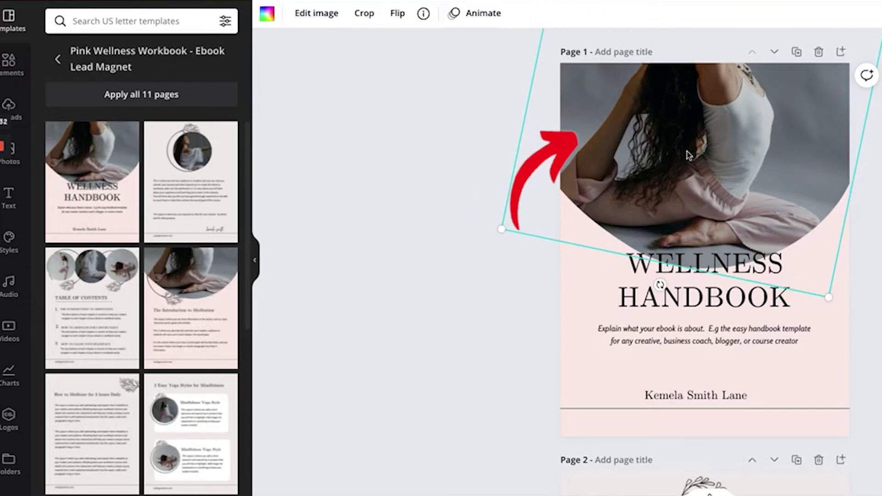
key("Delete")
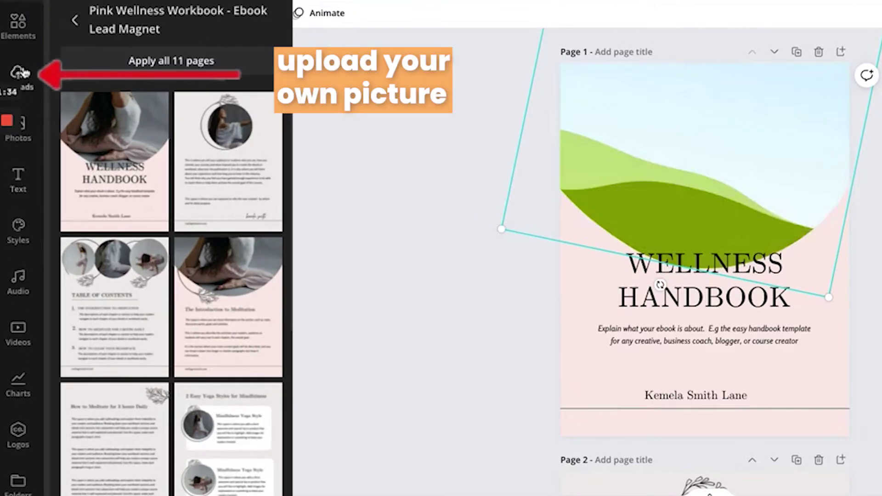
Place the waving-man photo from Uploads into the cover frame, shifting and enlarging its crop.
scroll(21, 73, "down", 2)
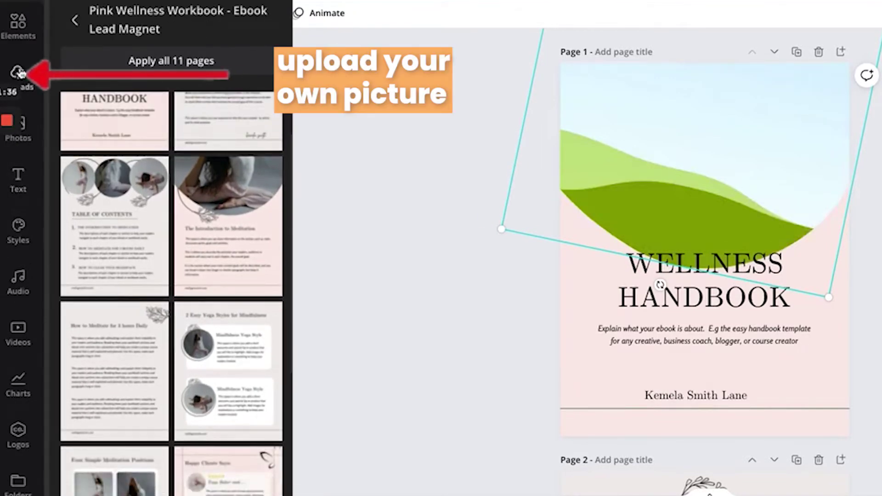
left_click(20, 73)
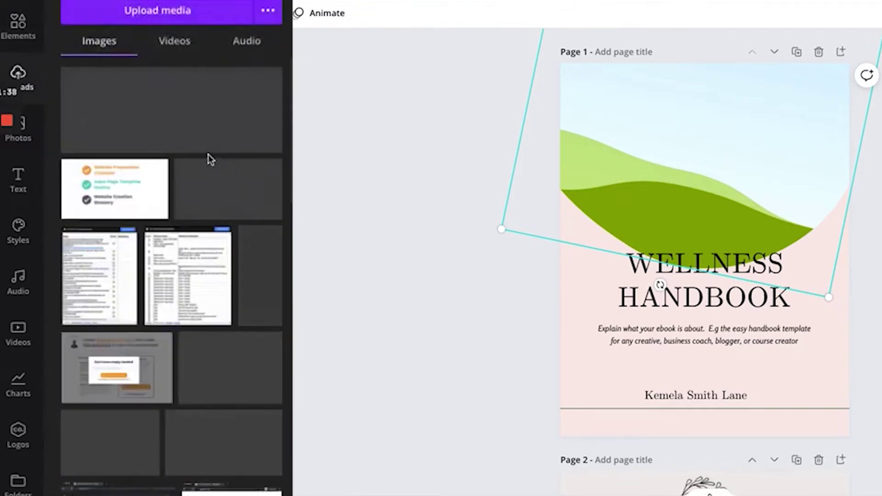
scroll(192, 330, "down", 5)
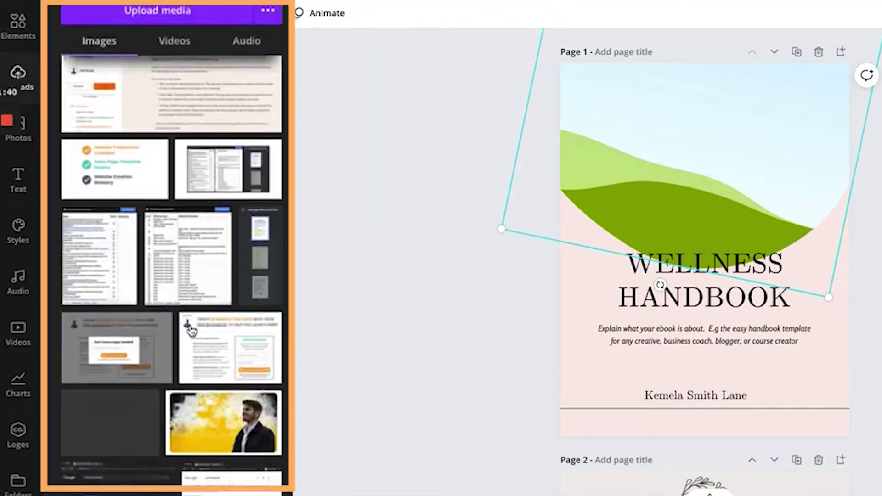
scroll(192, 331, "down", 15)
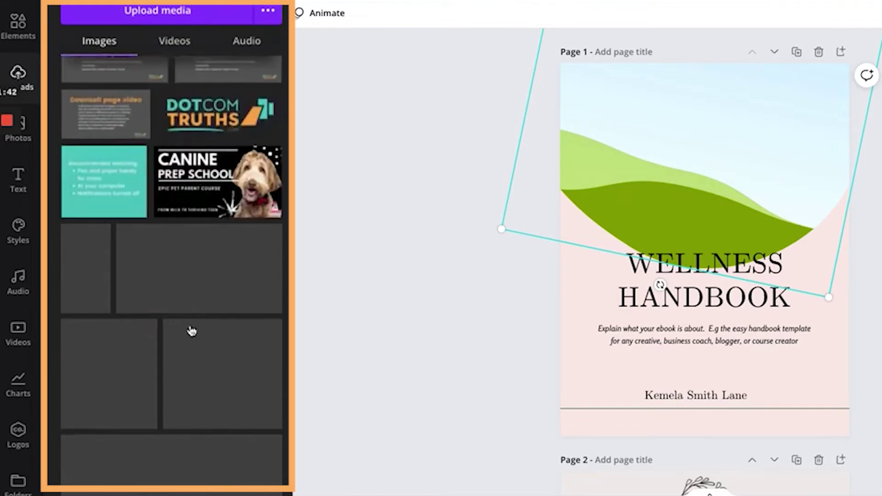
scroll(192, 331, "down", 20)
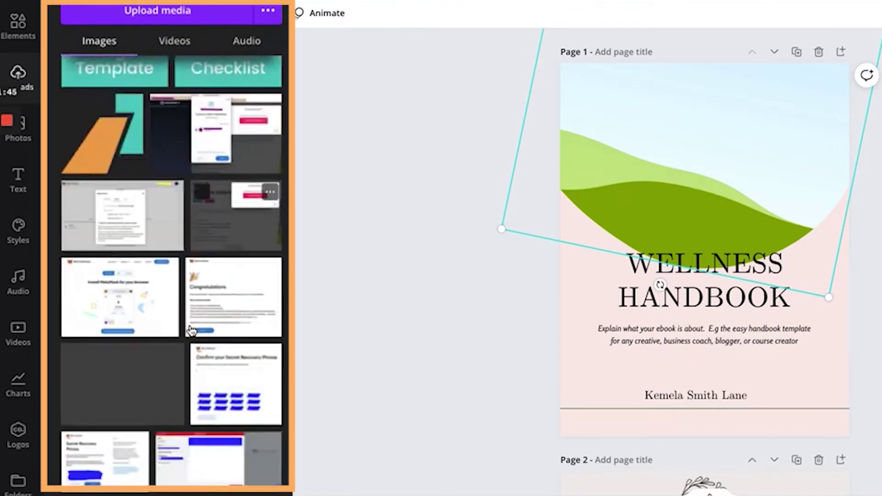
left_click_drag(190, 324, 621, 179)
double_click(621, 179)
left_click_drag(662, 152, 620, 190)
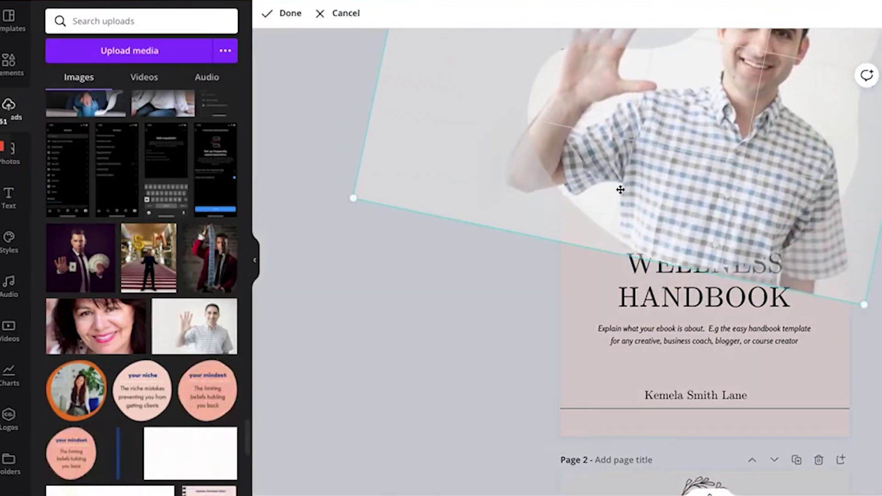
left_click_drag(859, 301, 880, 368)
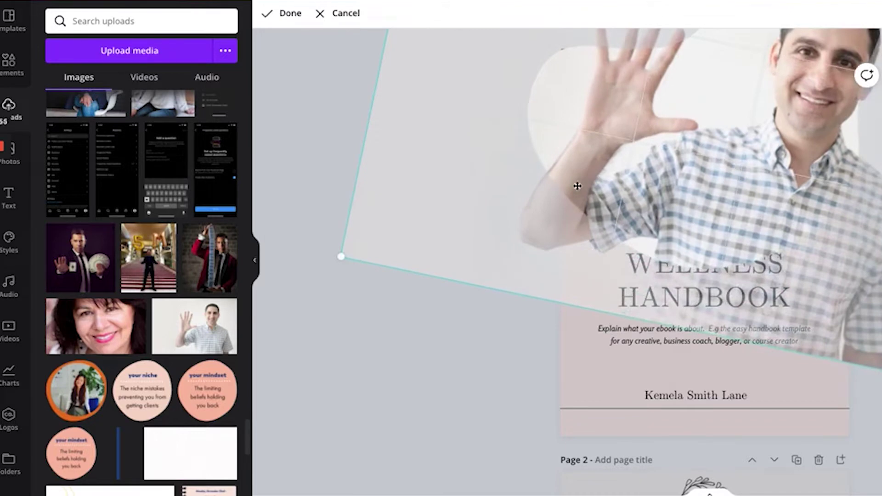
left_click(431, 334)
Undo the photo placement, returning the cover to an empty image frame.
key("ctrl+z")
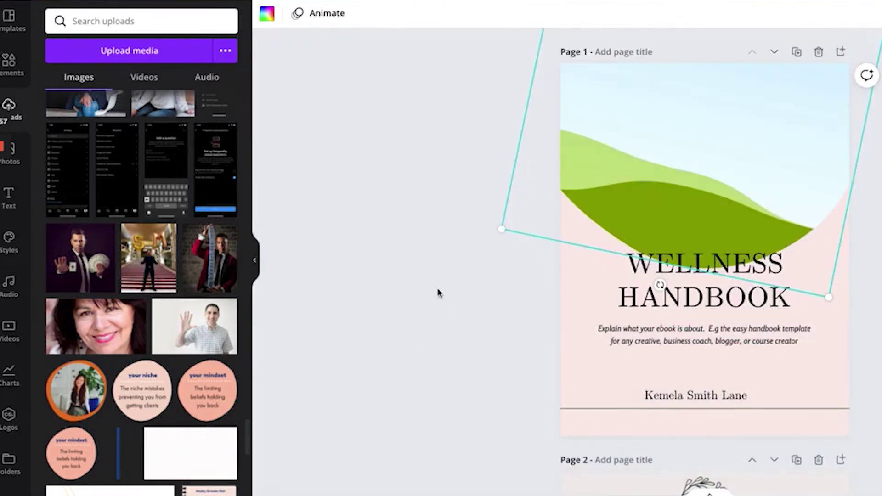
scroll(191, 340, "down", 8)
scroll(189, 344, "down", 10)
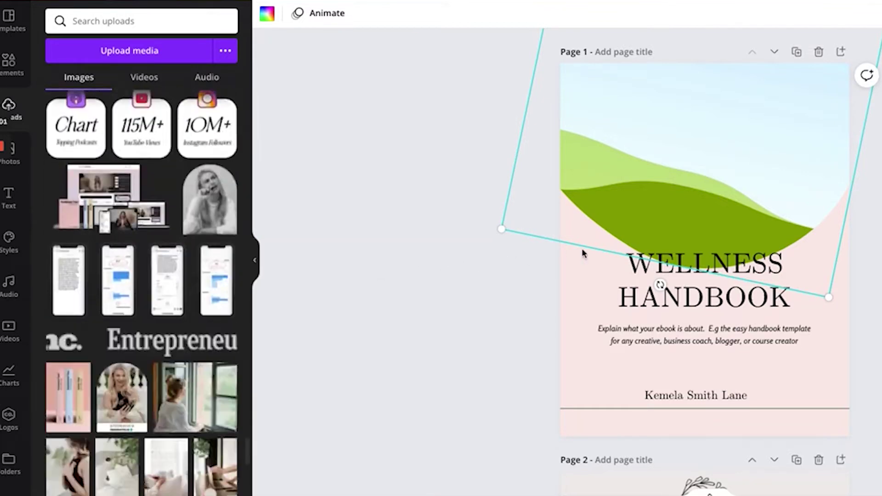
Add a blank page after page 3 of the ebook.
left_click(603, 310)
scroll(560, 315, "down", 8)
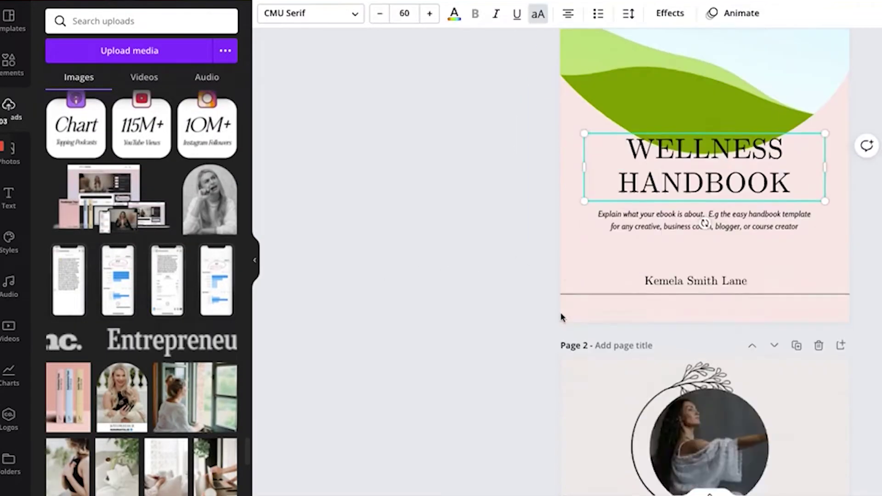
scroll(623, 188, "down", 10)
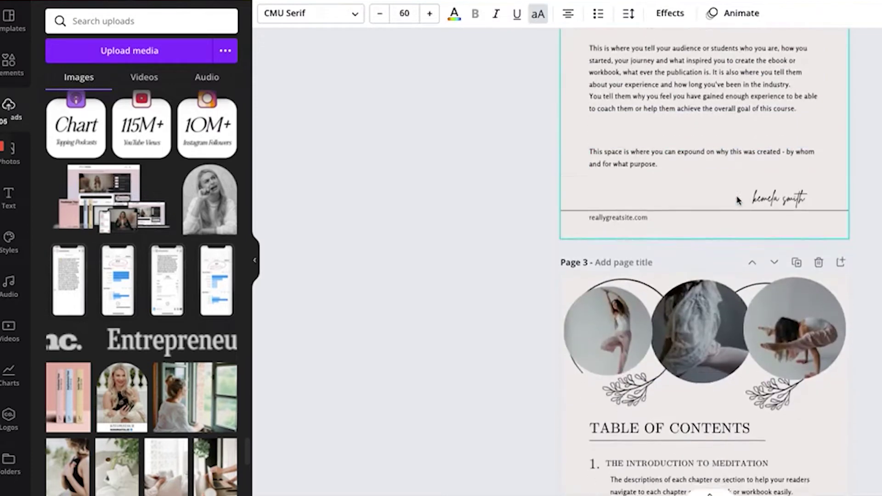
scroll(736, 200, "down", 2)
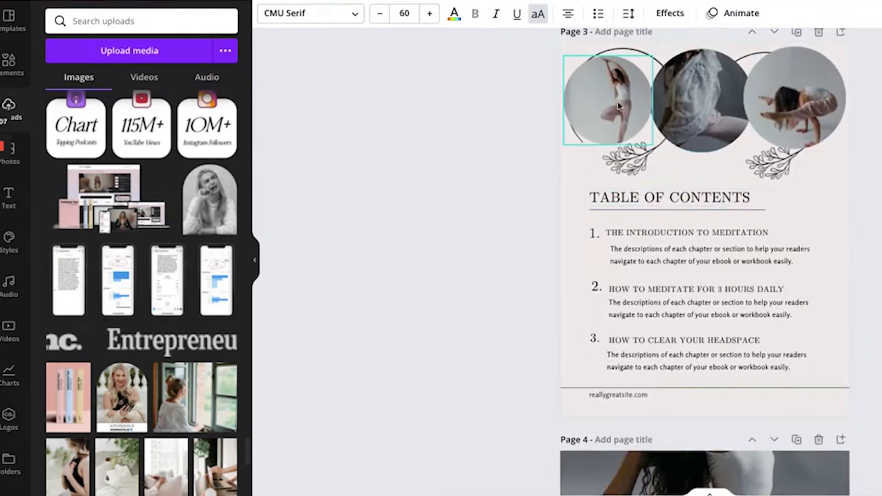
scroll(558, 147, "down", 1)
scroll(602, 142, "up", 3)
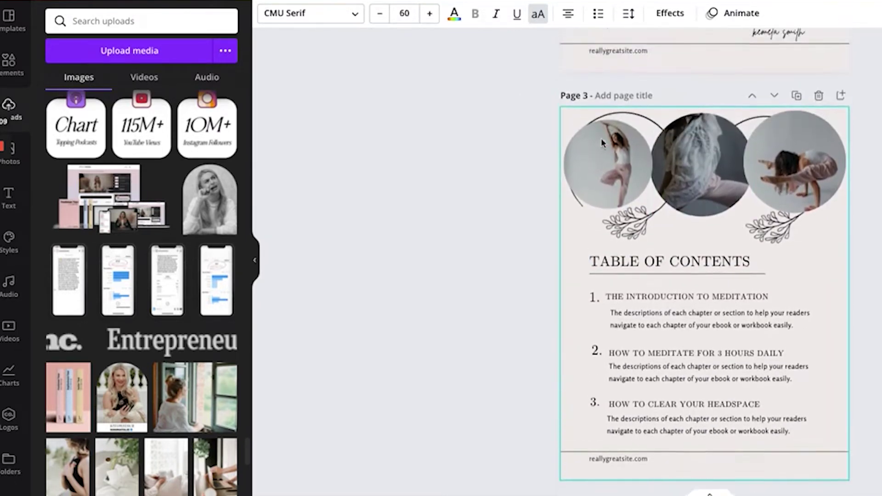
left_click(840, 110)
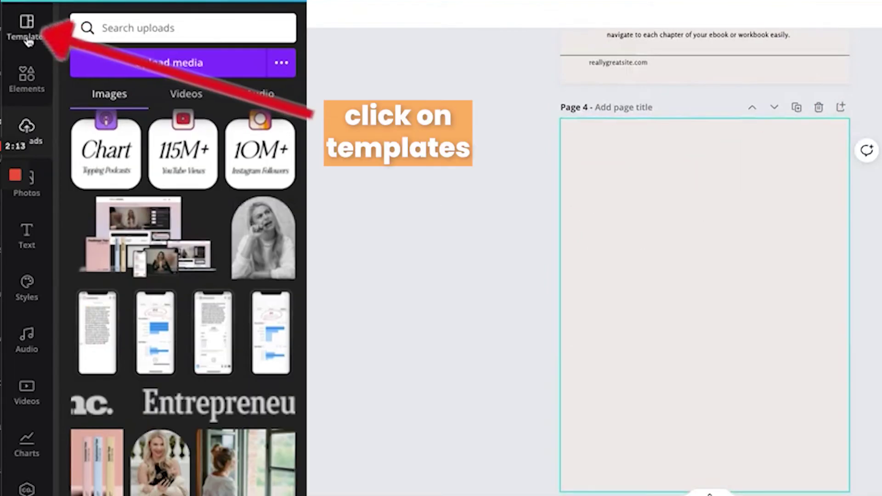
Search templates for 'ebook' and view the beige Mindfulness & Wellness Workbook's 13 pages.
left_click(9, 22)
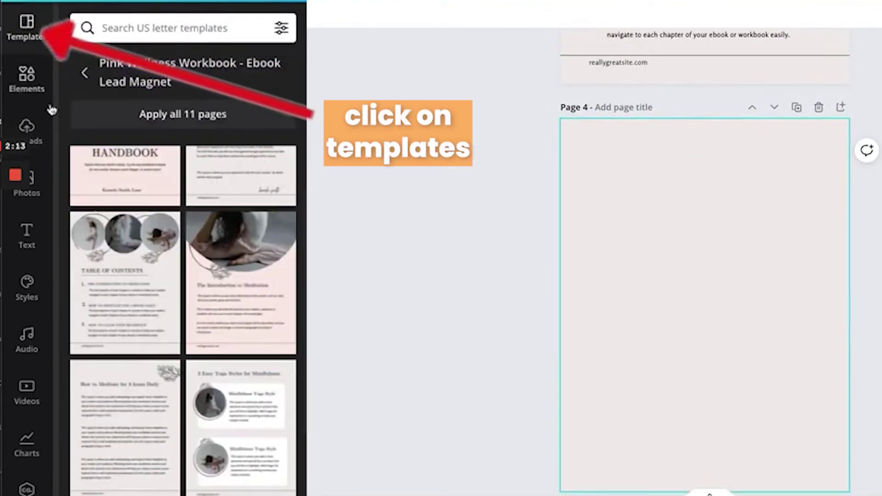
left_click(85, 72)
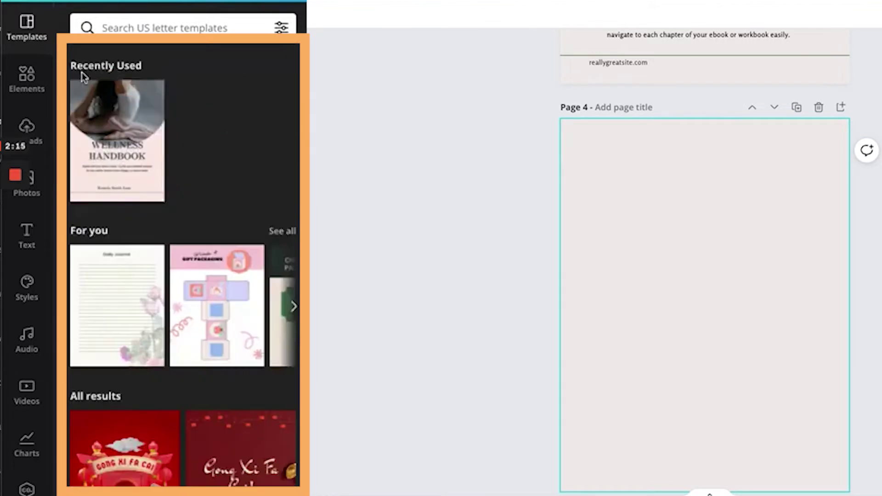
scroll(205, 156, "down", 5)
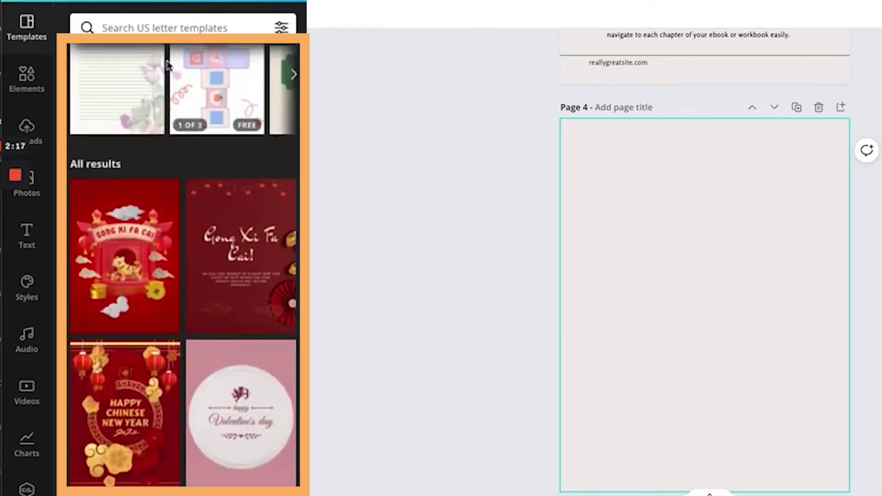
left_click(160, 28)
type("ebook")
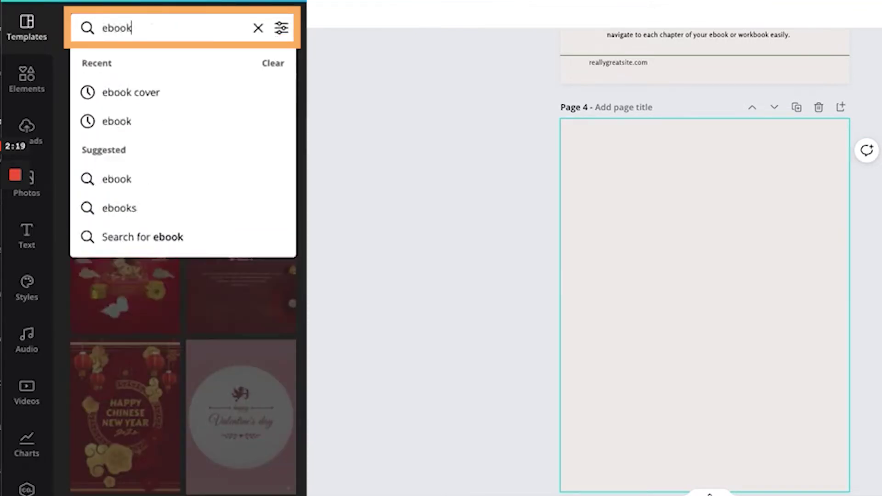
key("Return")
scroll(161, 156, "down", 1)
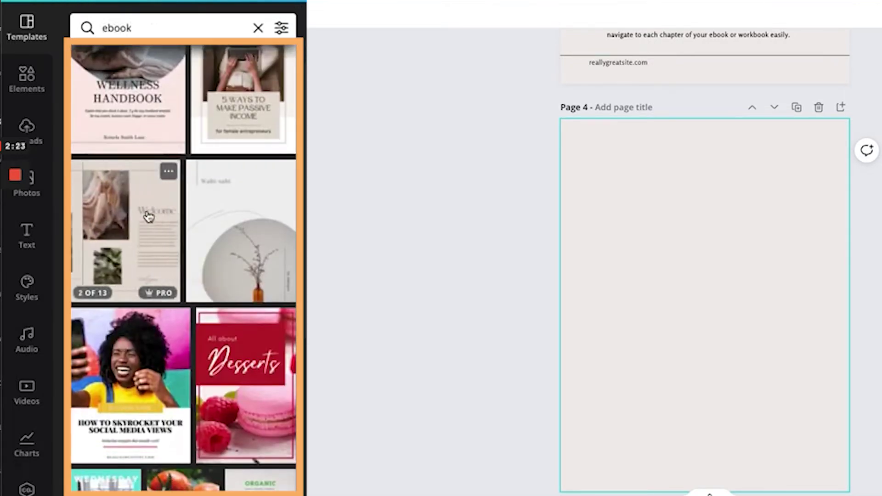
left_click(149, 216)
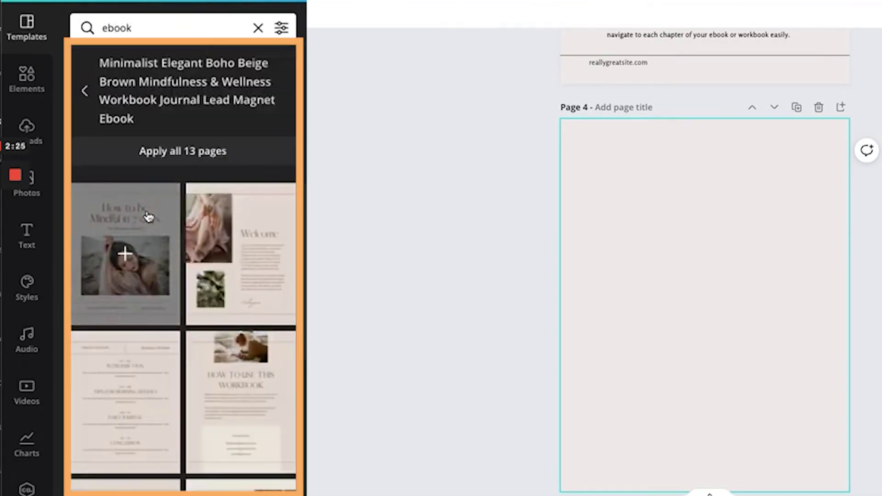
scroll(230, 299, "down", 3)
scroll(248, 317, "up", 1)
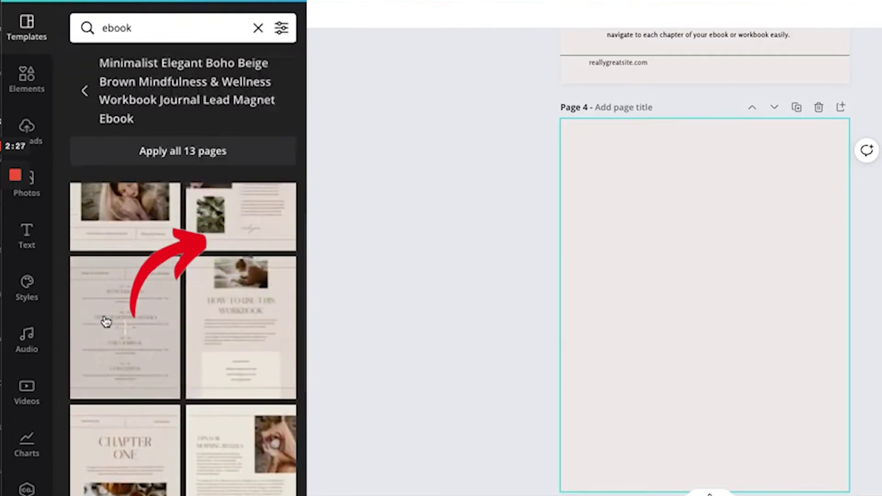
Fill blank Page 4 with the table-of-contents layout and apply all 13 template pages.
left_click(126, 329)
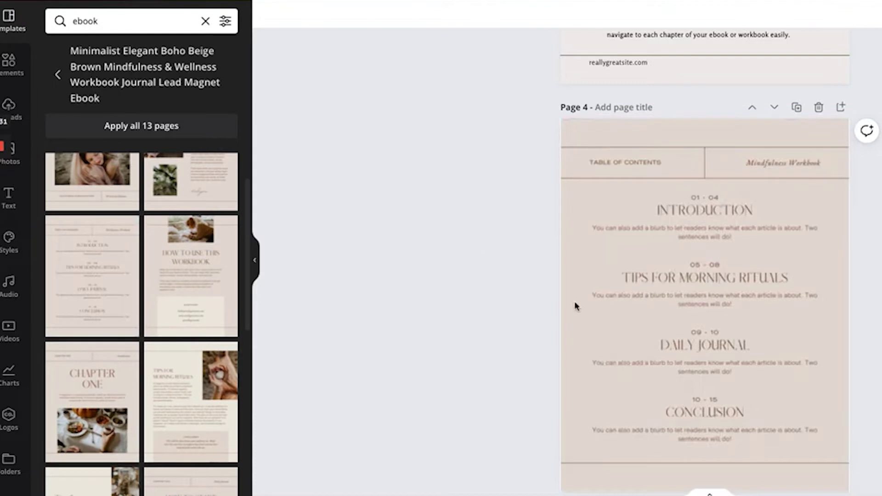
left_click(691, 317)
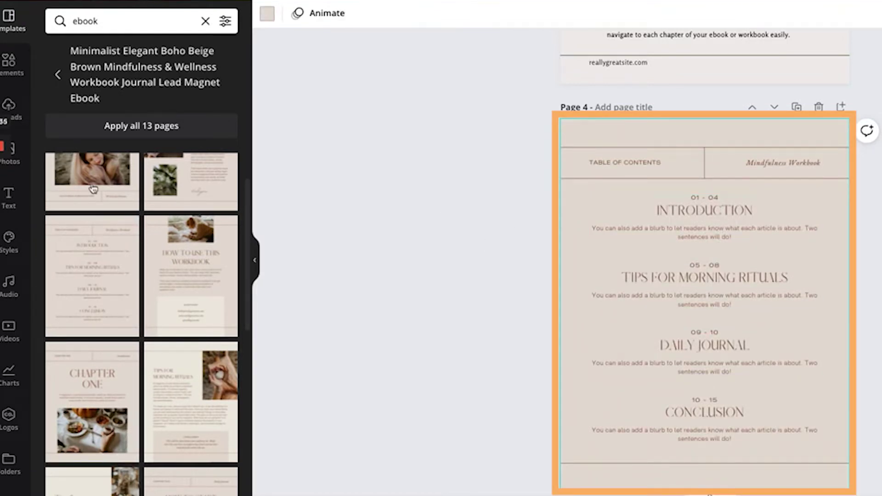
left_click(153, 127)
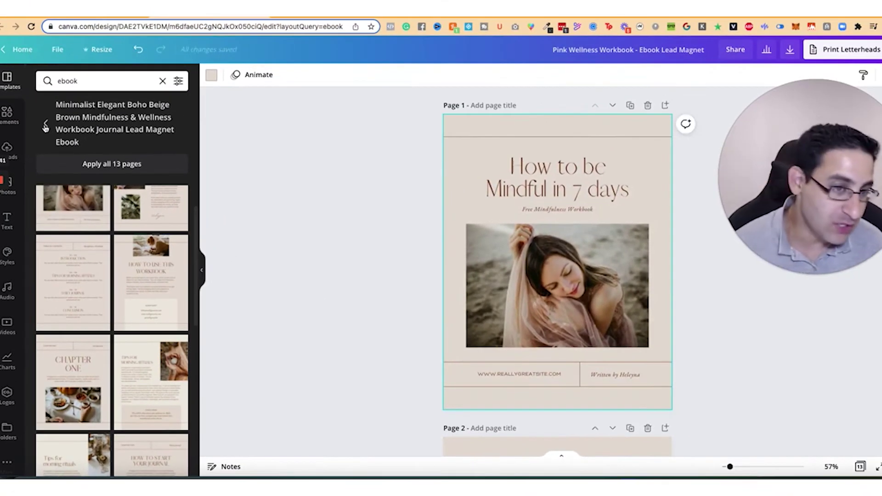
Undo the all-pages apply, restoring the Wellness Handbook cover.
left_click(45, 126)
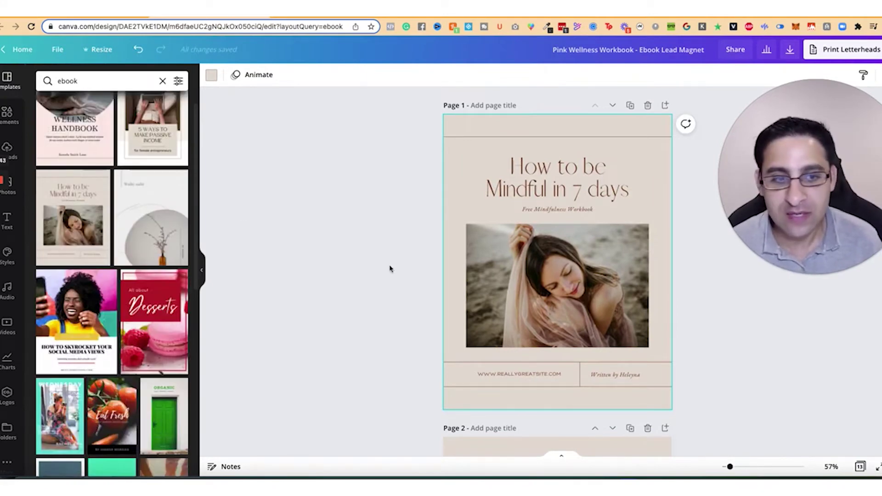
left_click(139, 50)
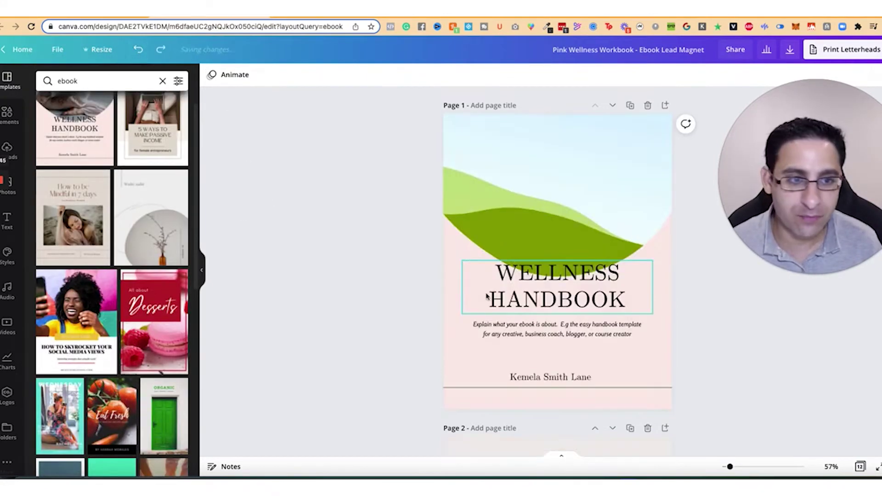
scroll(423, 281, "down", 15)
scroll(425, 283, "up", 4)
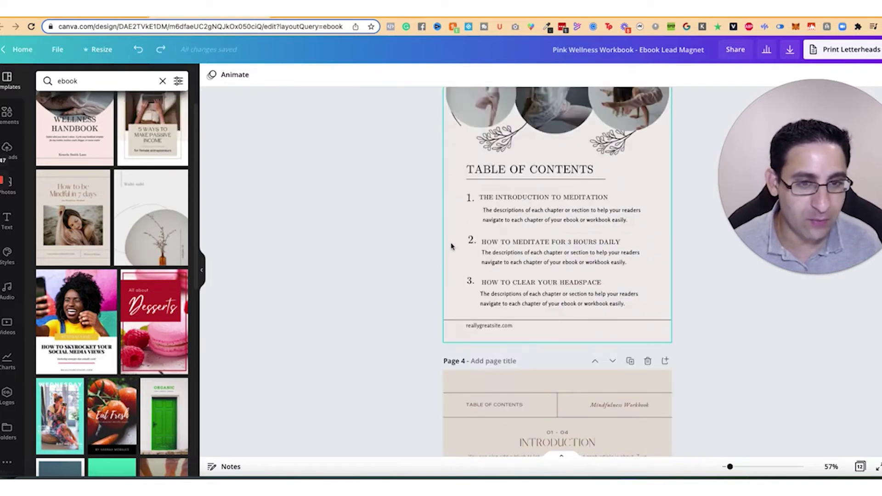
scroll(370, 337, "up", 15)
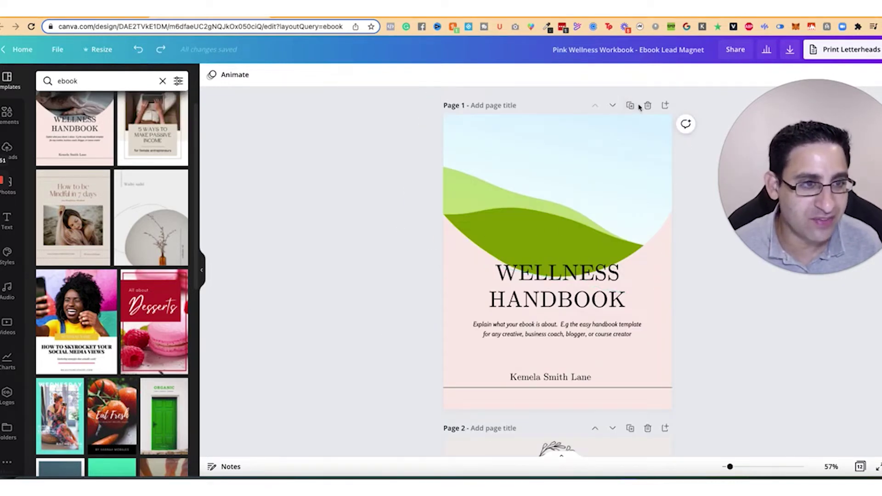
Apply the 'How to Skyrocket Your Social Media Views' cover to Page 1, adding a blank Page 2.
left_click(665, 105)
scroll(563, 153, "up", 7)
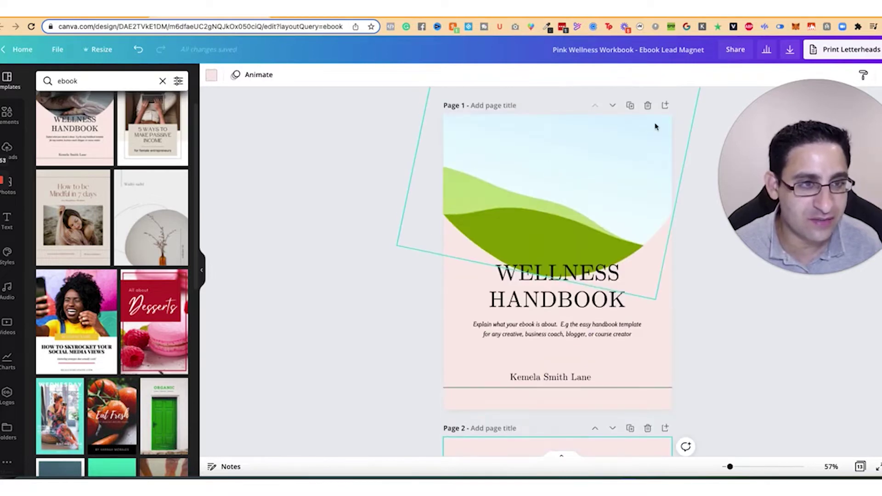
scroll(449, 368, "down", 1)
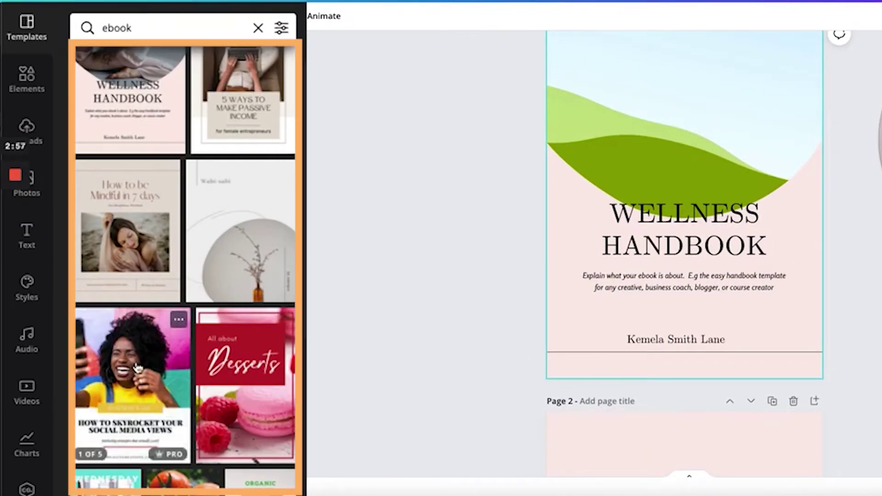
left_click(137, 368)
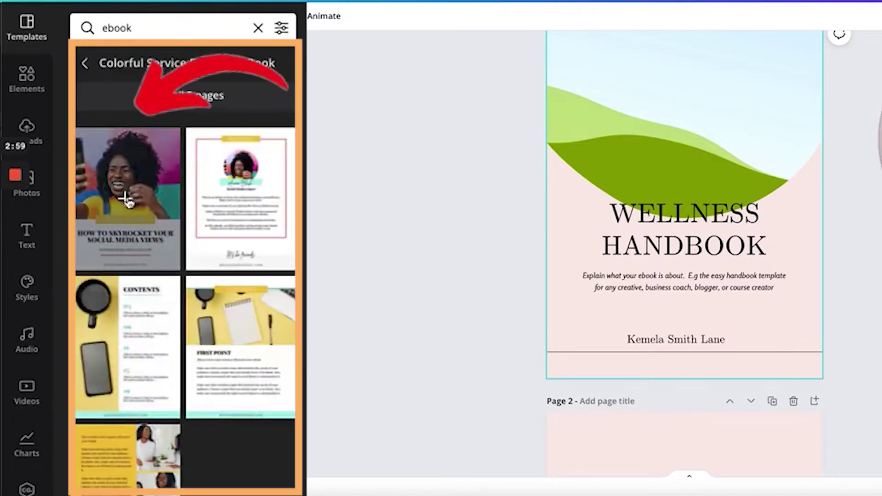
left_click(126, 201)
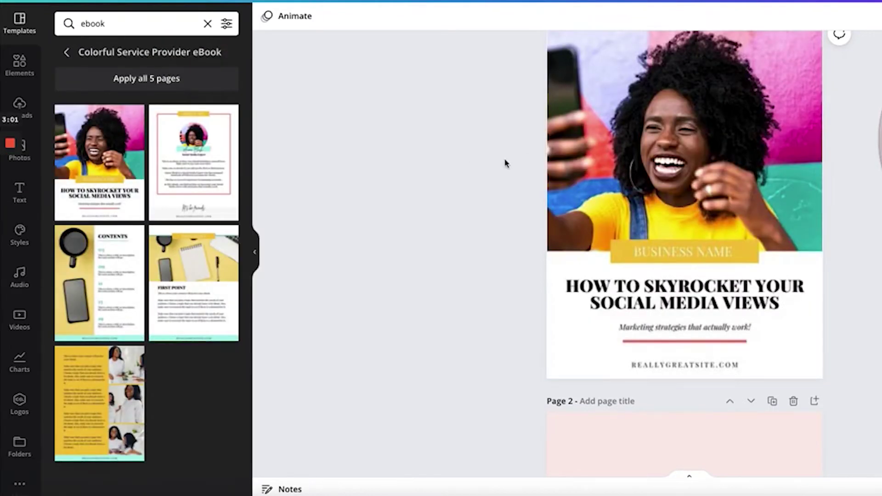
left_click(664, 147)
scroll(458, 158, "down", 3)
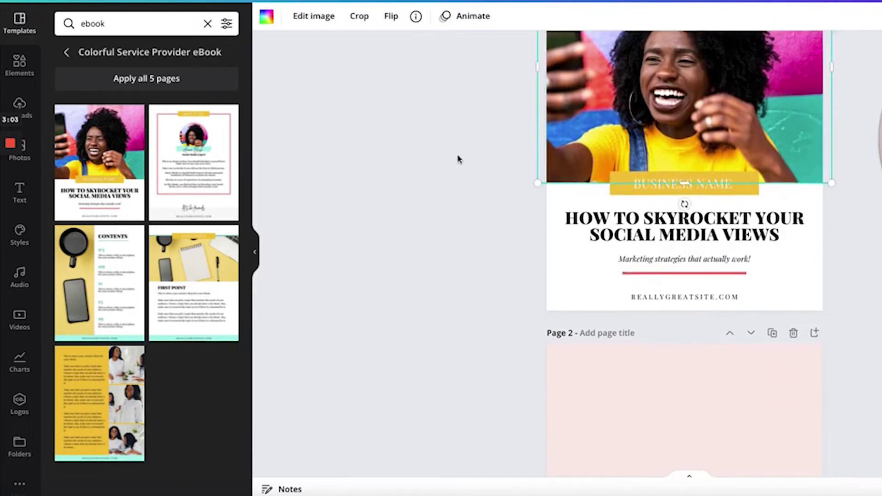
Replace the cover's REALLYGREATSITE.COM text with WEBSITEDIYCOURSE.COM.
left_click(707, 220)
double_click(677, 216)
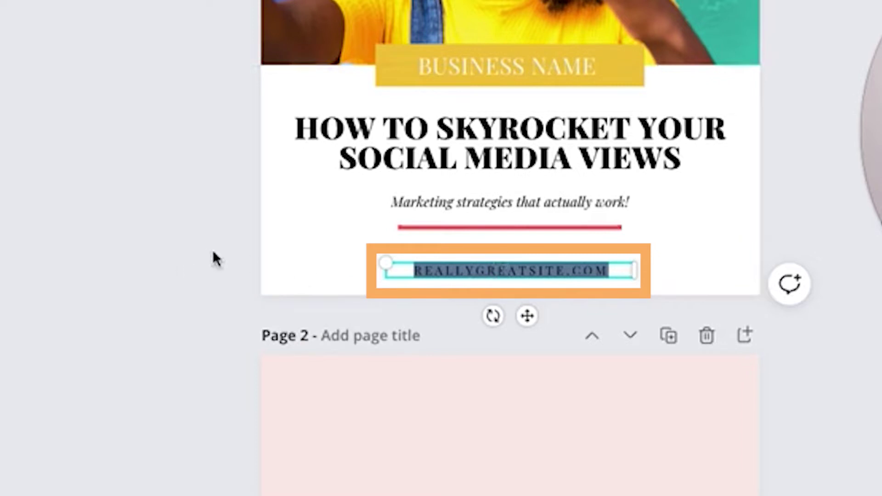
type("WEBSITE")
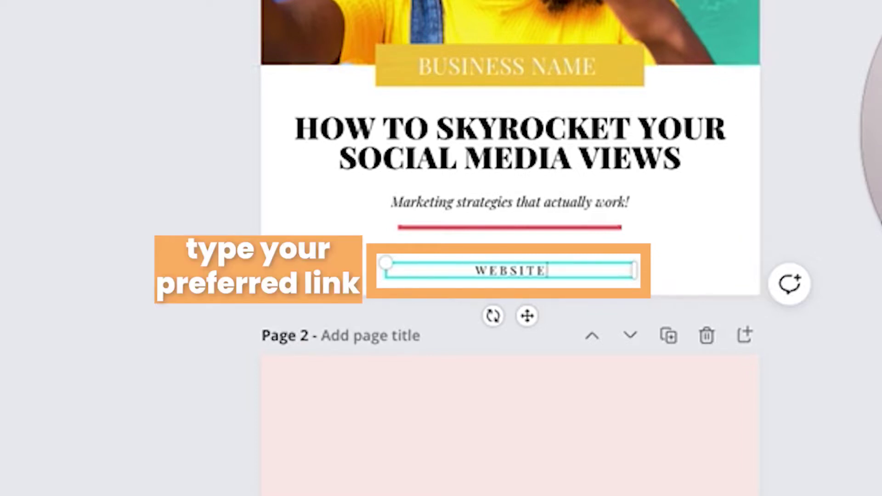
type("DIYCOURSE.COM")
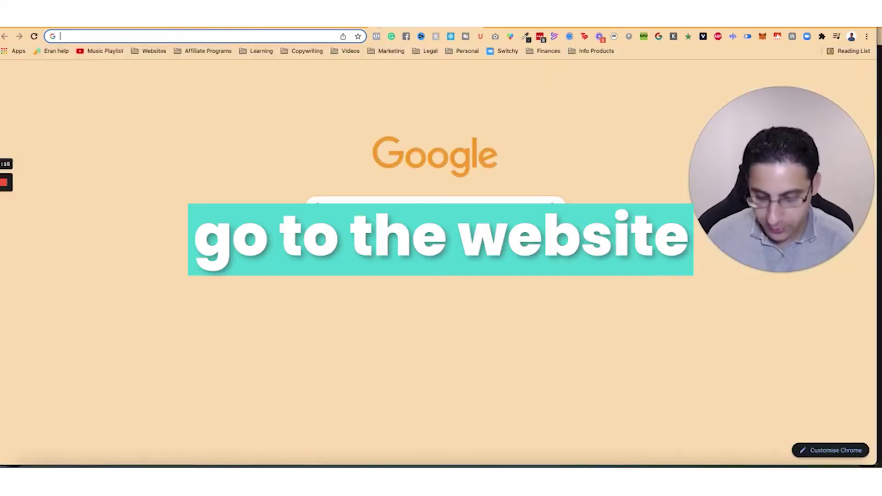
type("website")
triple_click(221, 35)
key("ctrl+c")
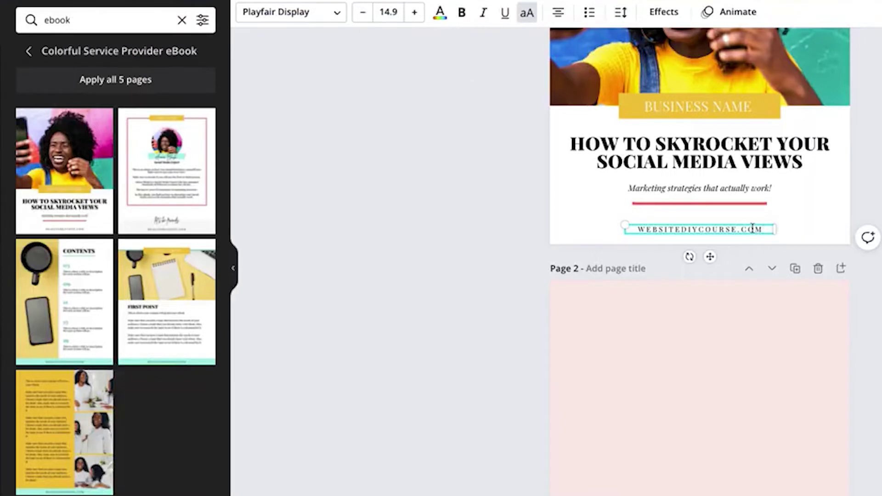
triple_click(738, 229)
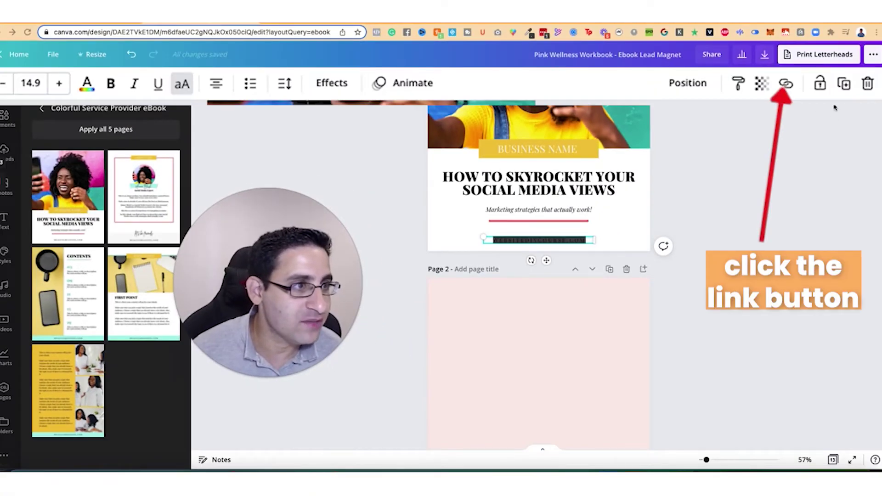
left_click(786, 85)
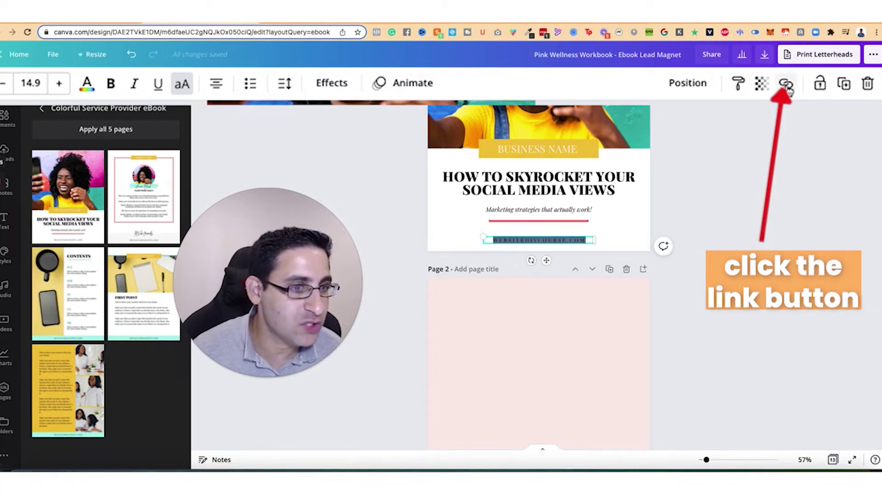
left_click(786, 84)
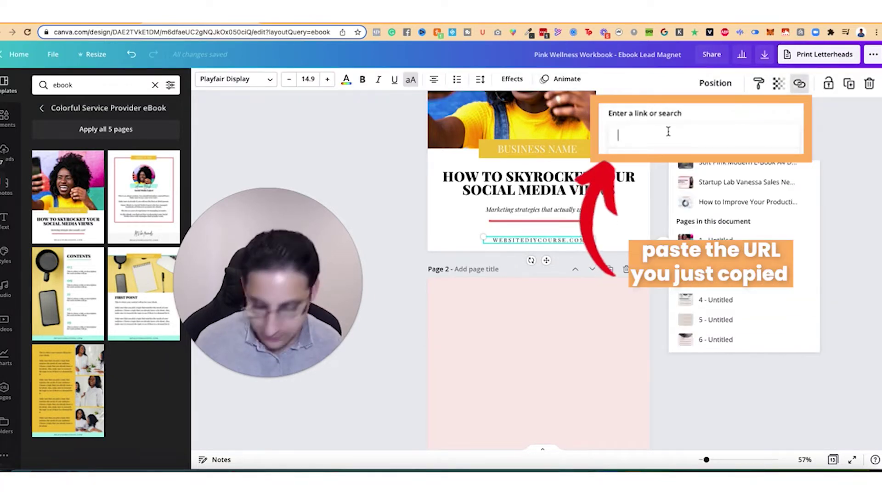
key("ctrl+v")
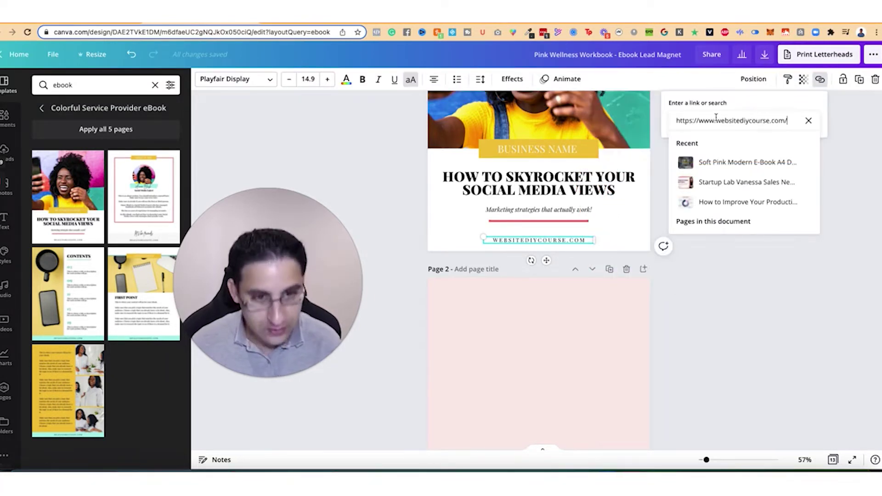
key("Return")
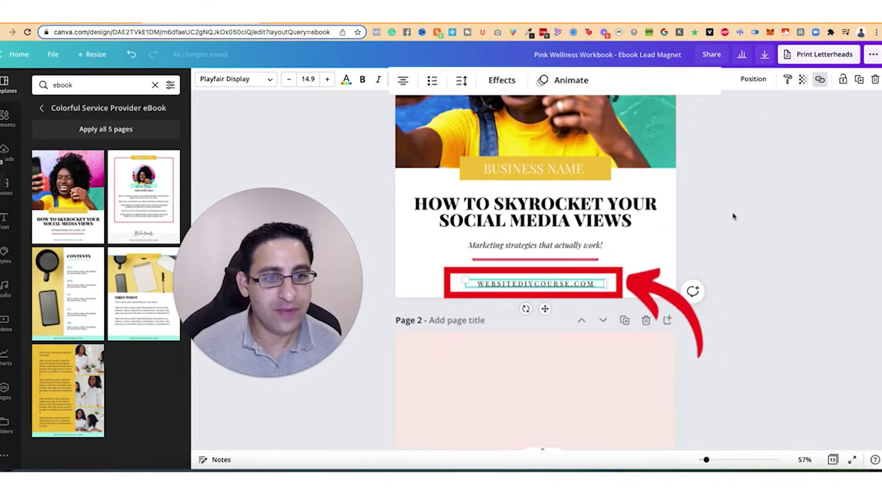
Link the BUSINESS NAME text to the same websitediycourse.com address.
left_click(557, 175)
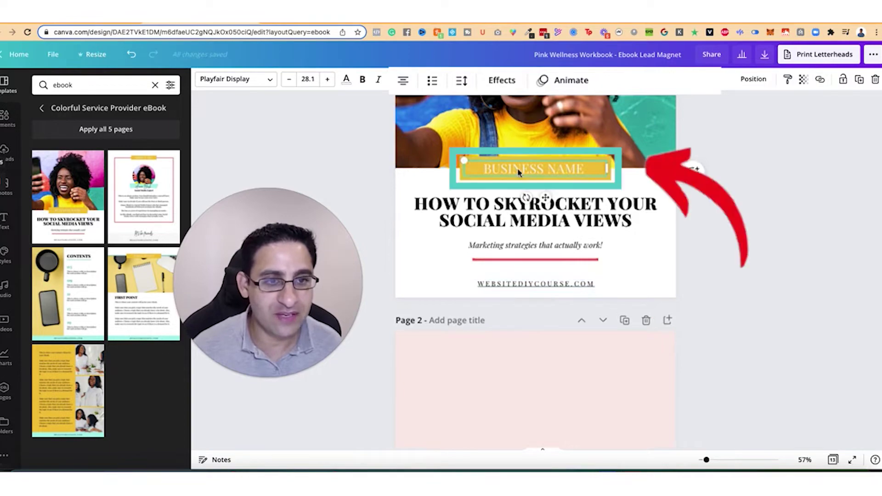
double_click(563, 173)
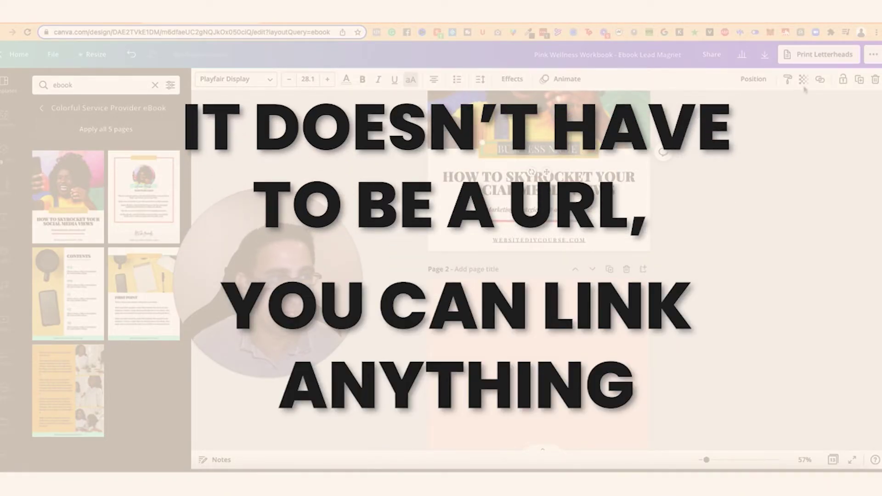
left_click(818, 81)
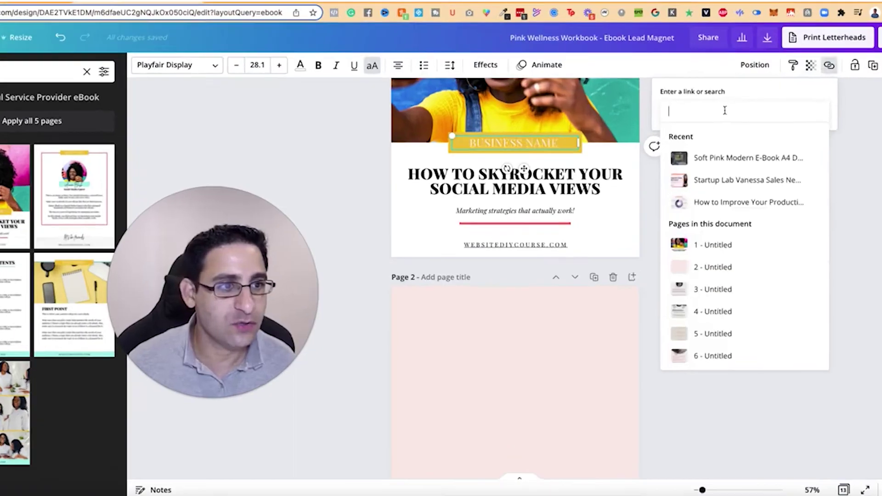
key("ctrl+v")
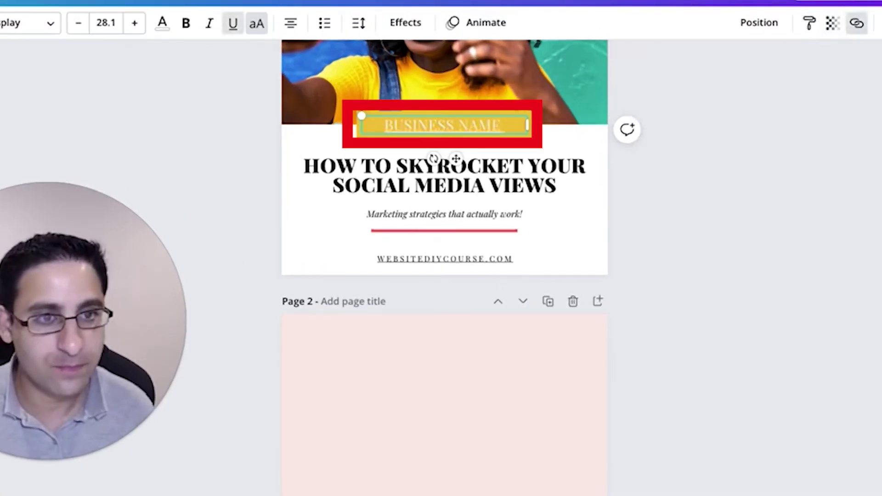
left_click(803, 124)
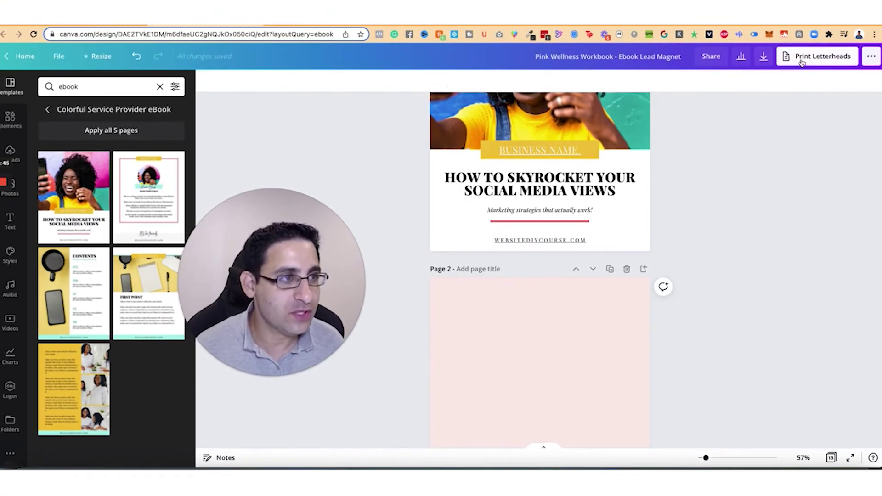
Download the ebook as a PDF Standard file.
left_click(802, 61)
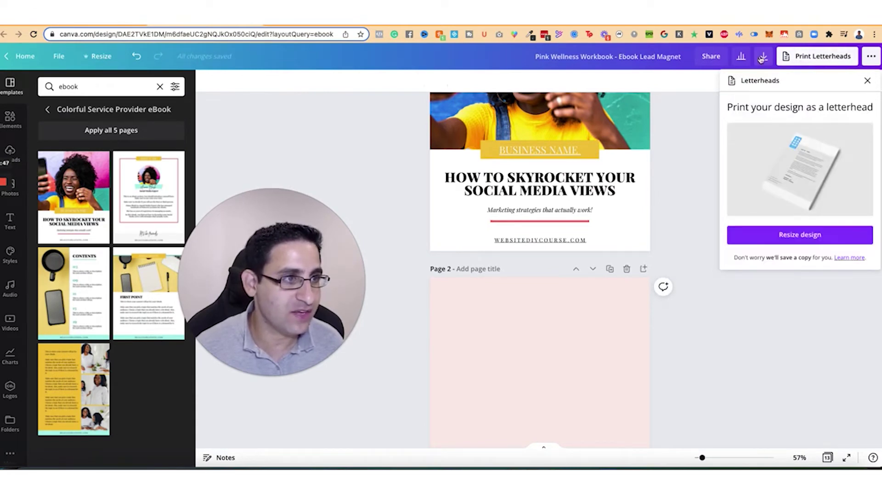
left_click(762, 58)
left_click(781, 122)
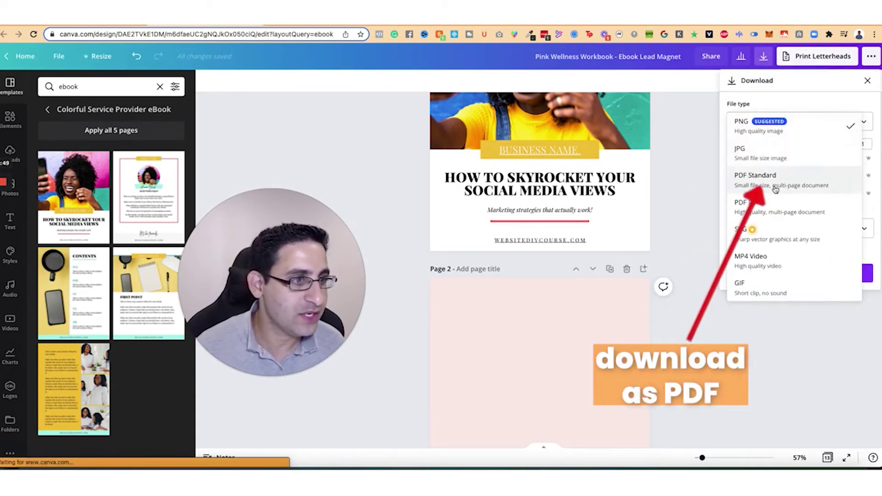
left_click(775, 189)
left_click(791, 203)
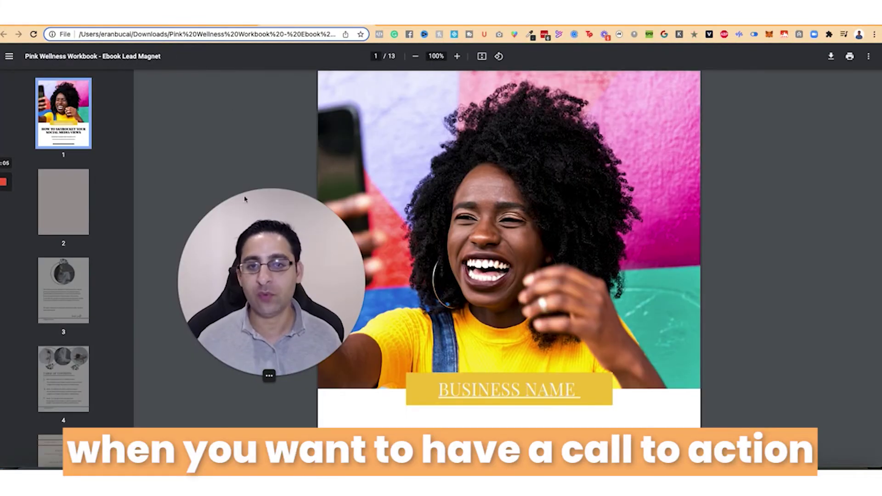
Confirm the PDF's BUSINESS NAME link opens websitediycourse.com, then return to the PDF.
left_click_drag(241, 208, 180, 140)
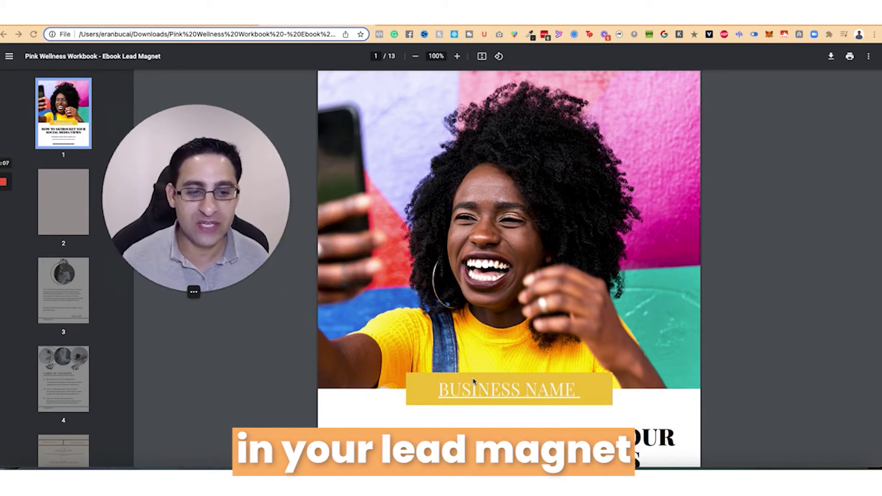
scroll(288, 350, "down", 3)
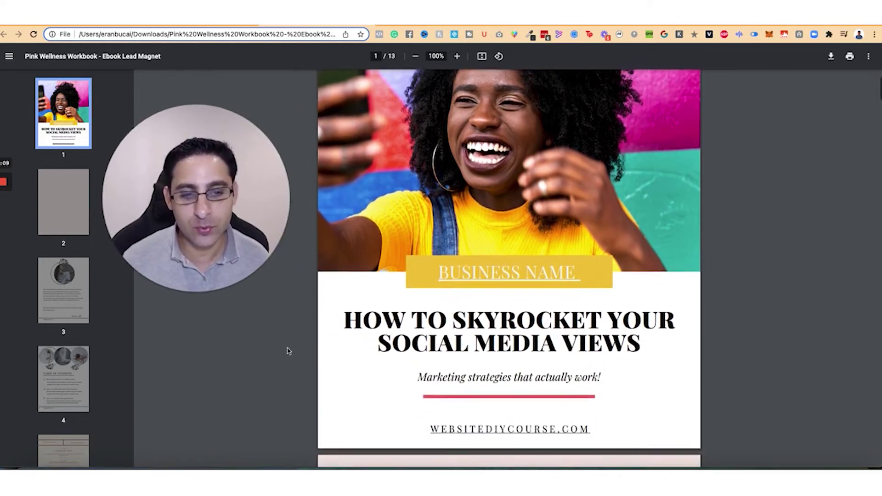
left_click(490, 263)
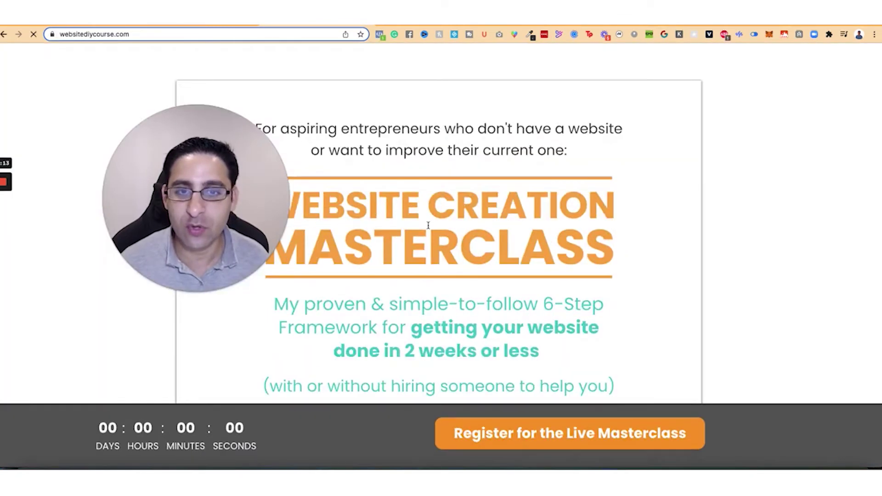
left_click(3, 35)
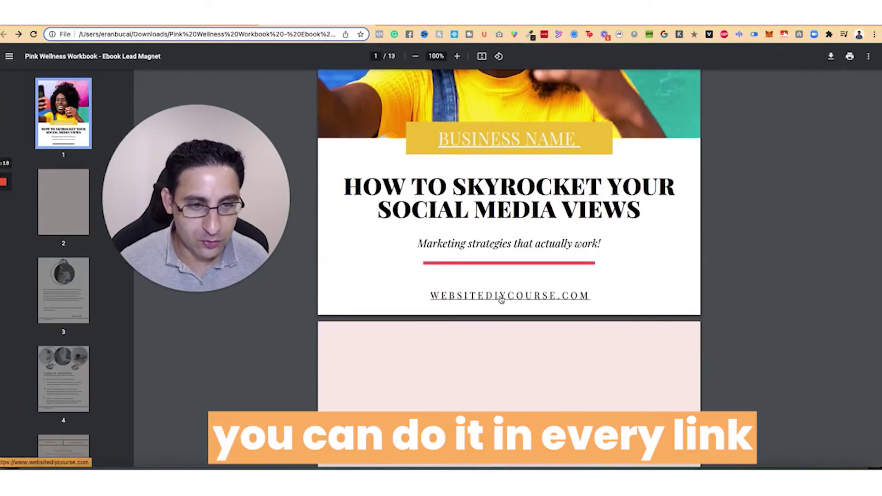
left_click_drag(459, 189, 538, 189)
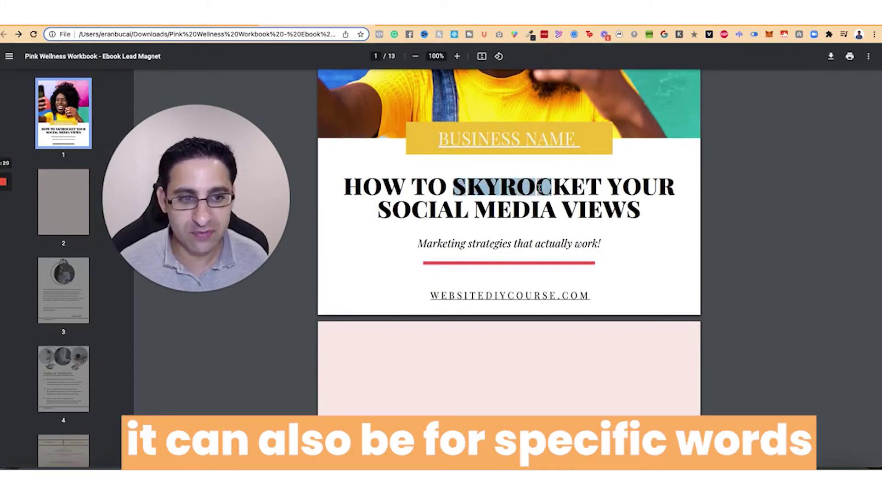
scroll(538, 191, "down", 5)
scroll(533, 192, "up", 3)
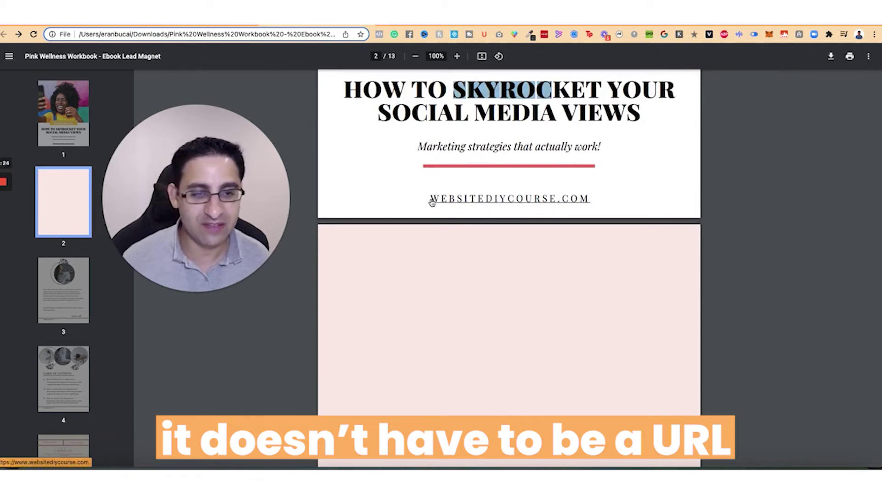
scroll(569, 206, "down", 15)
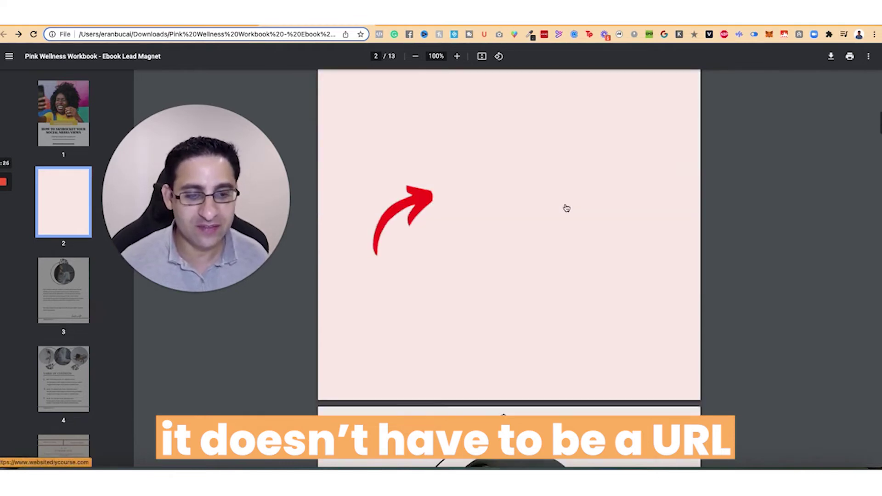
scroll(566, 208, "up", 15)
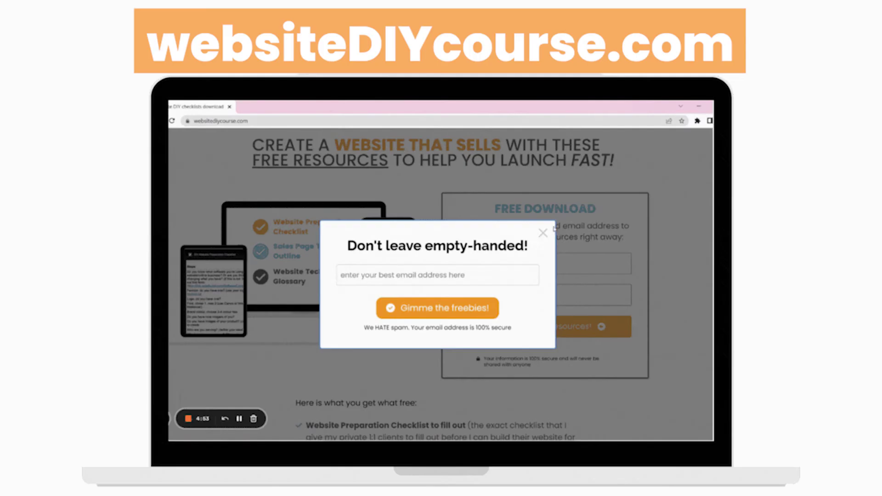
left_click(543, 233)
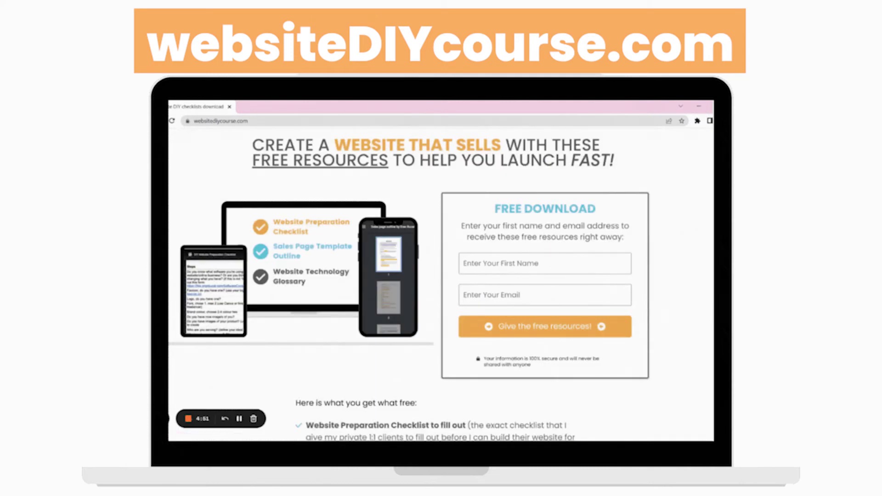
scroll(441, 285, "down", 2)
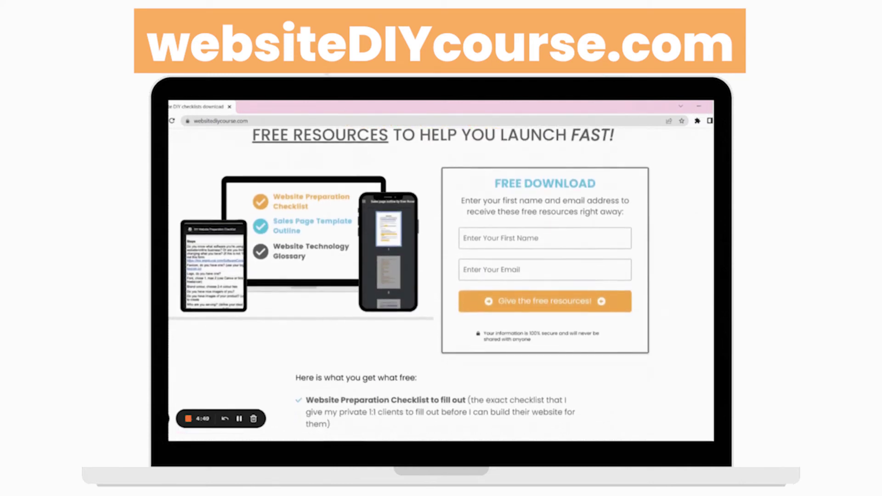
scroll(441, 284, "down", 4)
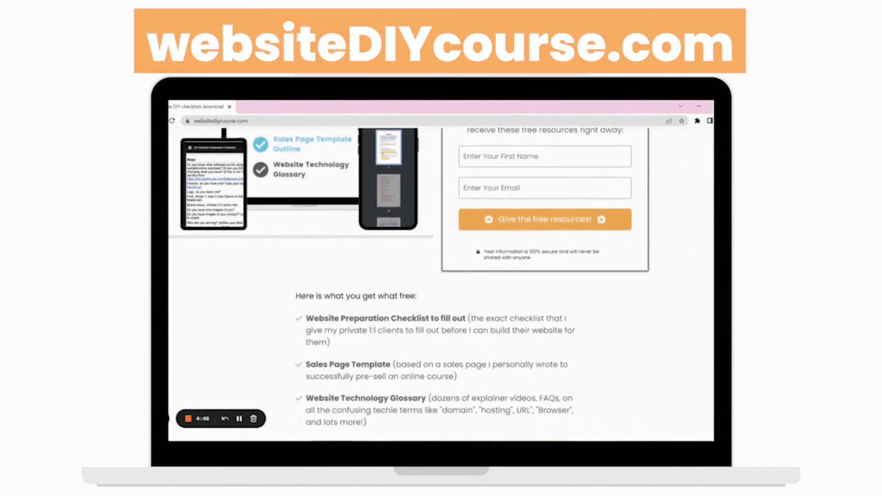
scroll(441, 285, "down", 2)
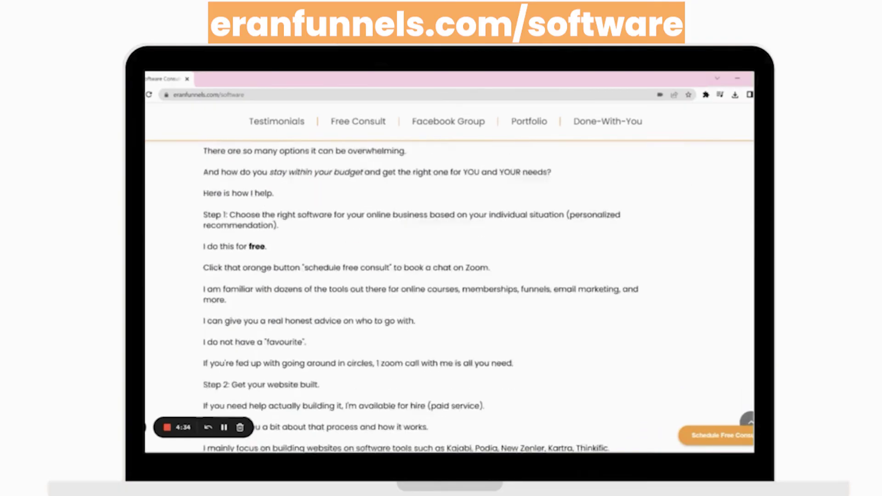
scroll(449, 294, "down", 15)
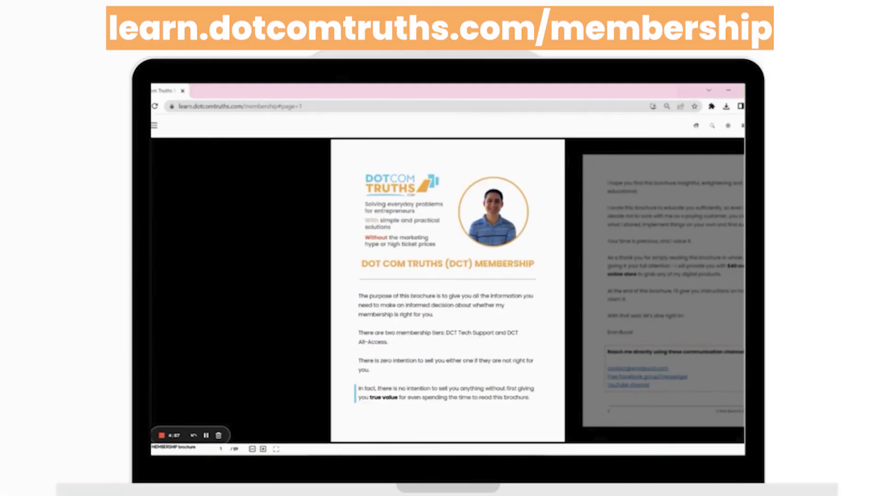
Flip the membership brochure forward toward page 6 with the right arrow key.
key("Right")
key("Right")
key("Right")
key("Right")
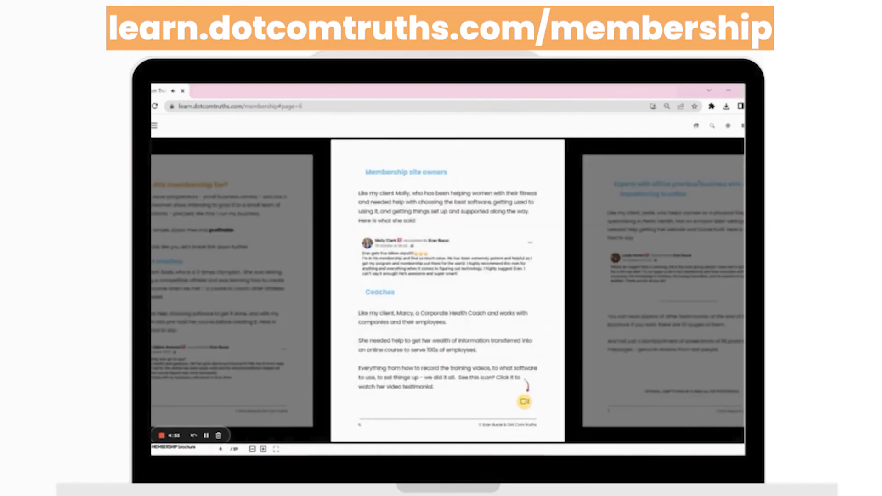